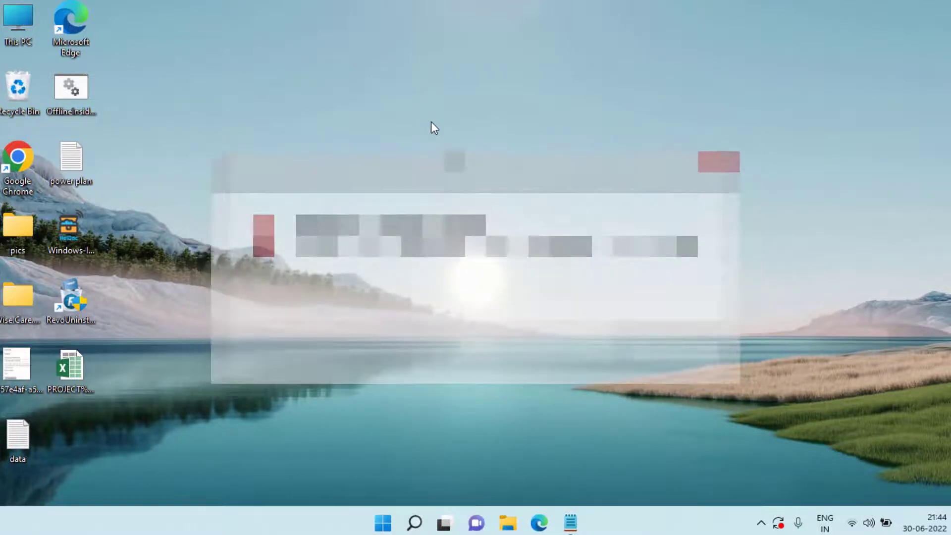
Check the Windows Update page in Settings for pending updates, then close Settings
key(super+i)
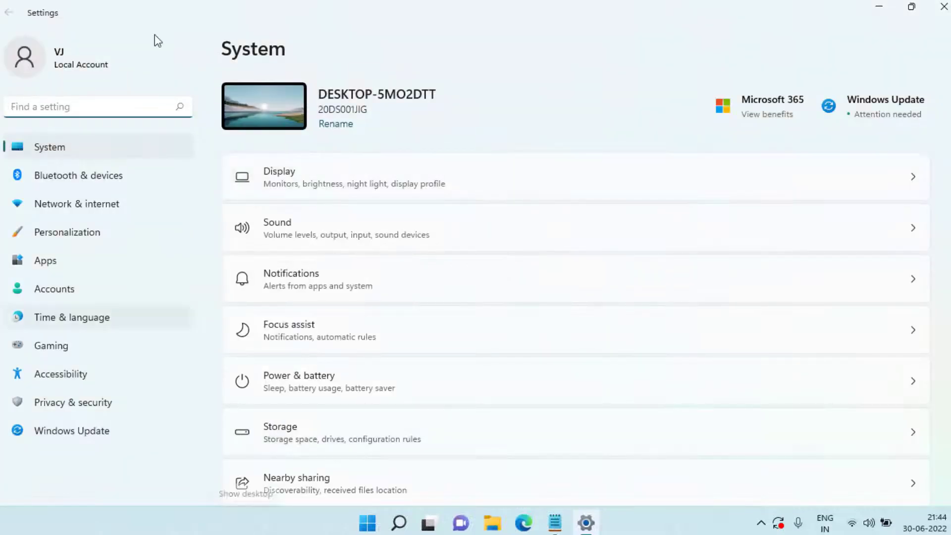
click(68, 432)
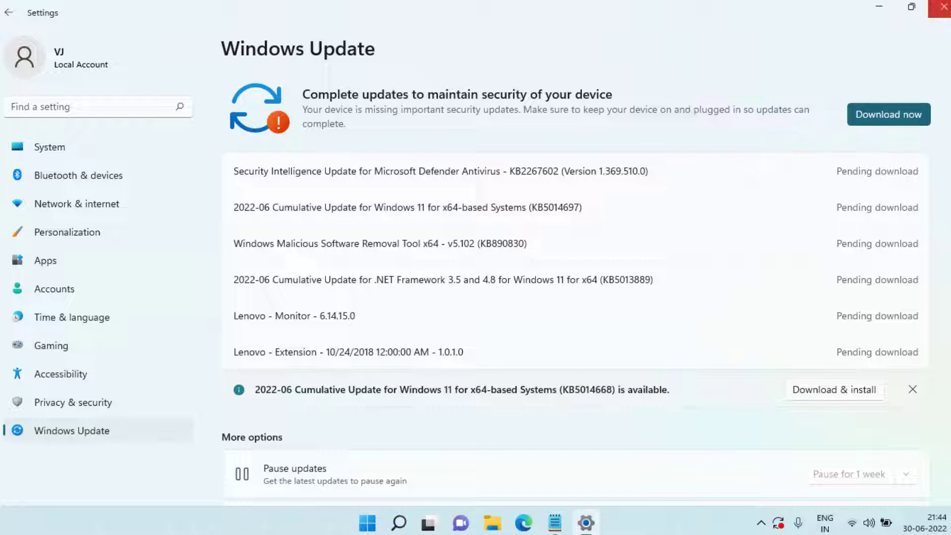
click(944, 7)
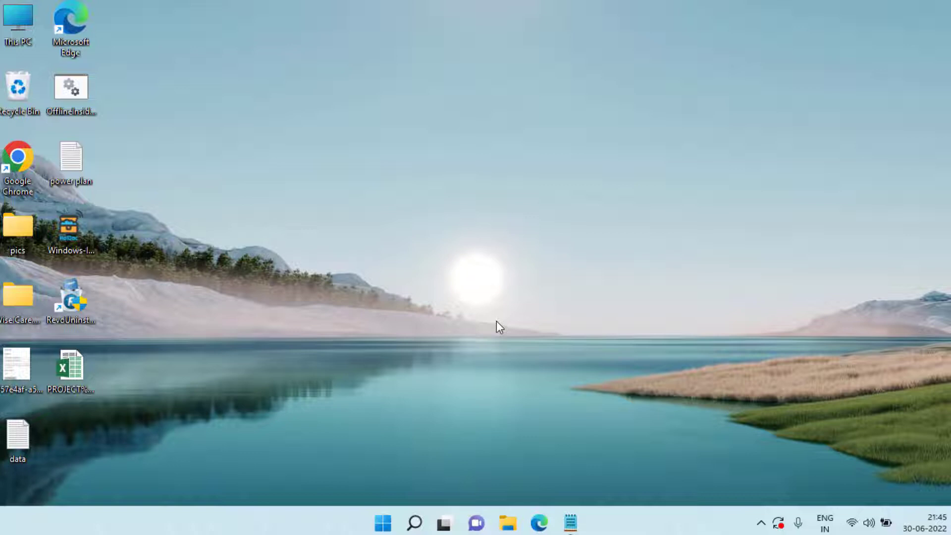
Open the Run dialog from Start menu search and enter 'regedit' in it
click(384, 522)
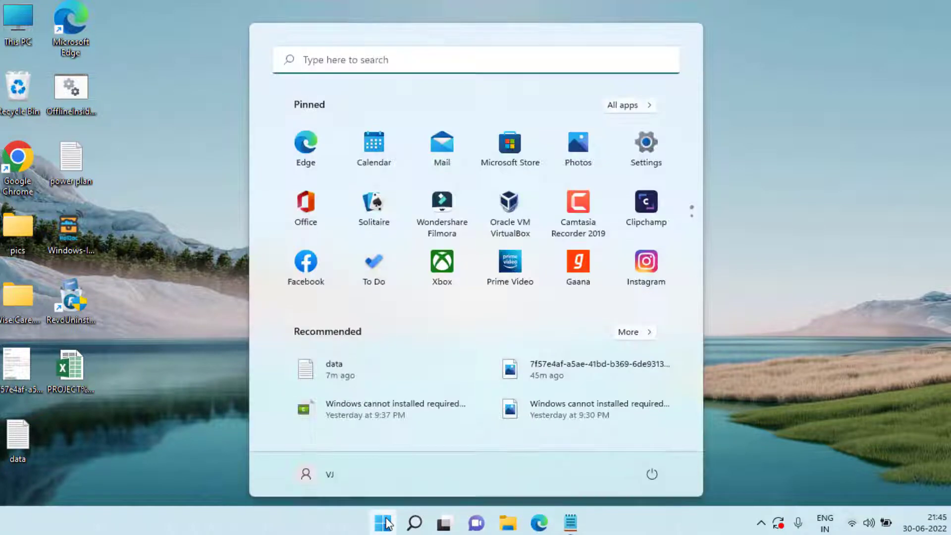
text(run)
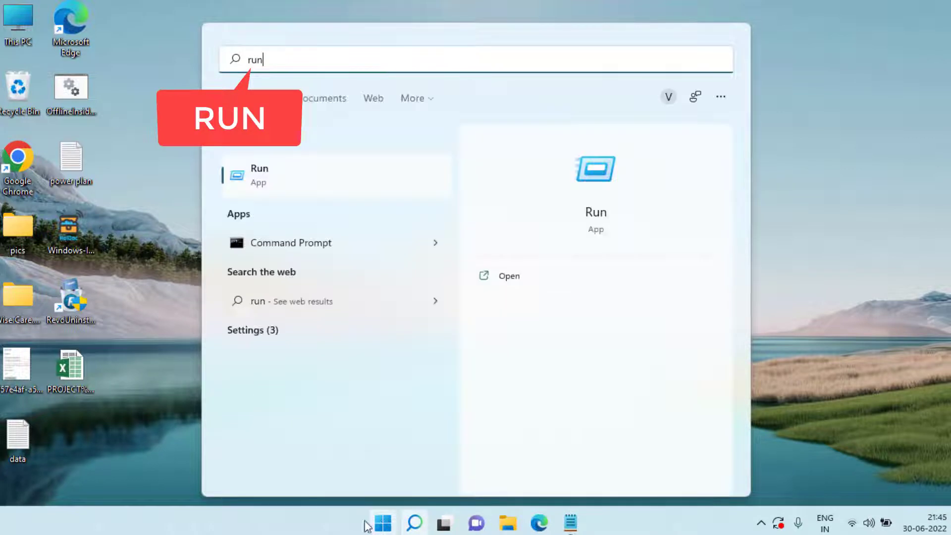
key(Return)
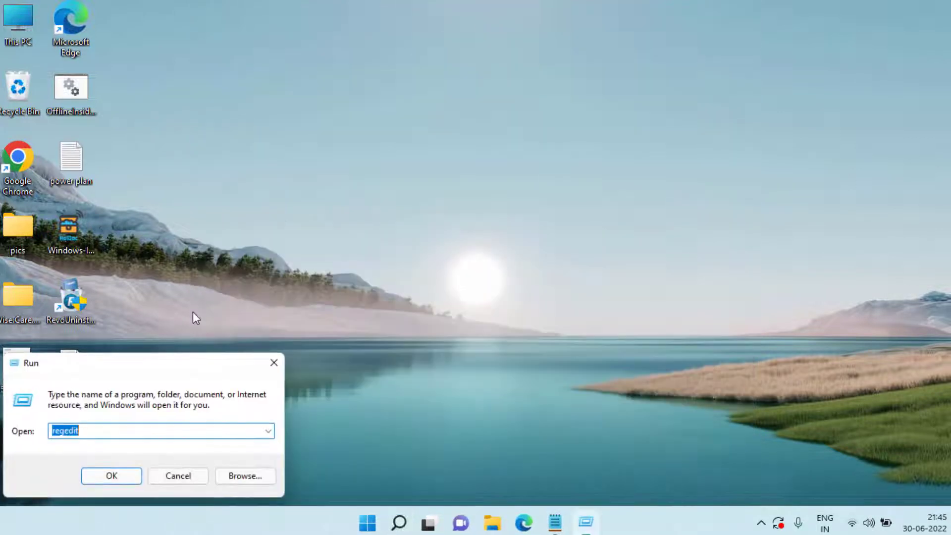
text(regedit)
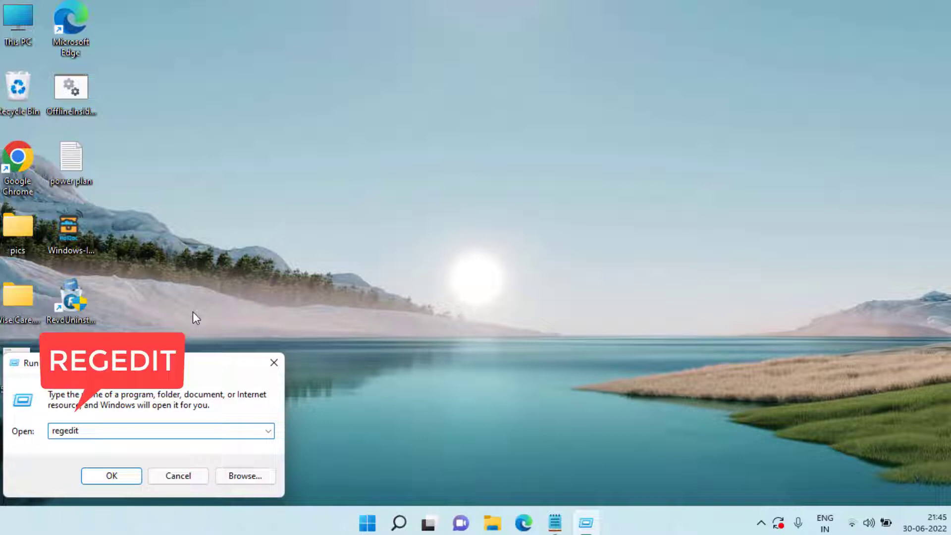
Launch Registry Editor and export the registry to the Desktop as 'regedit files'
key(Return)
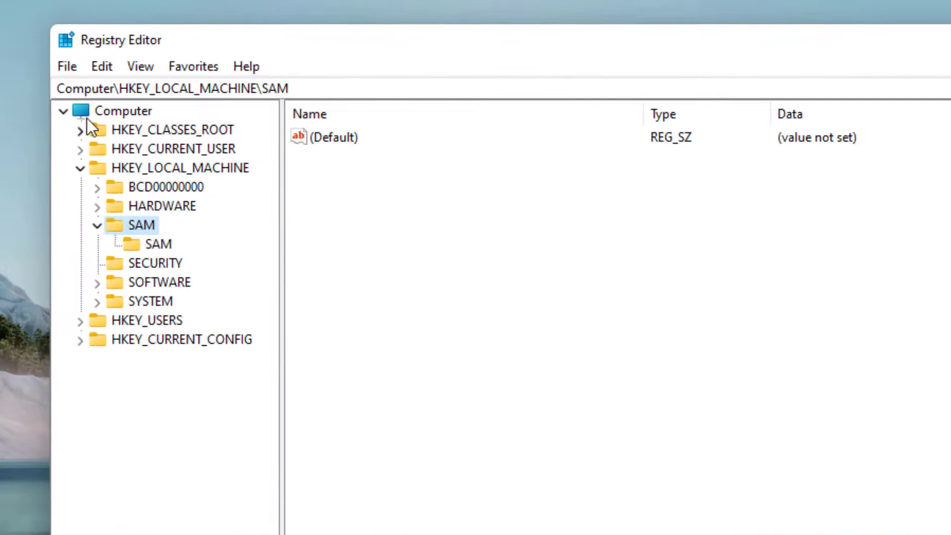
click(67, 69)
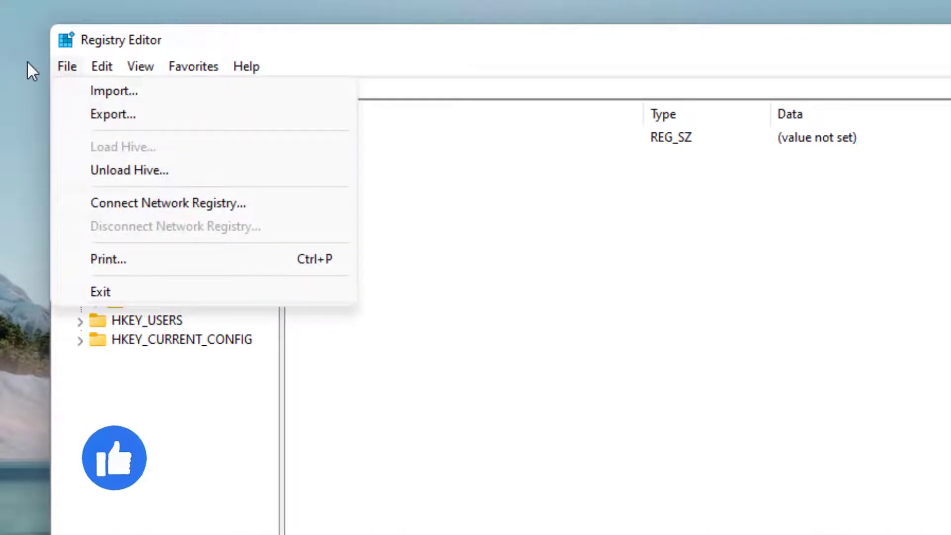
click(102, 117)
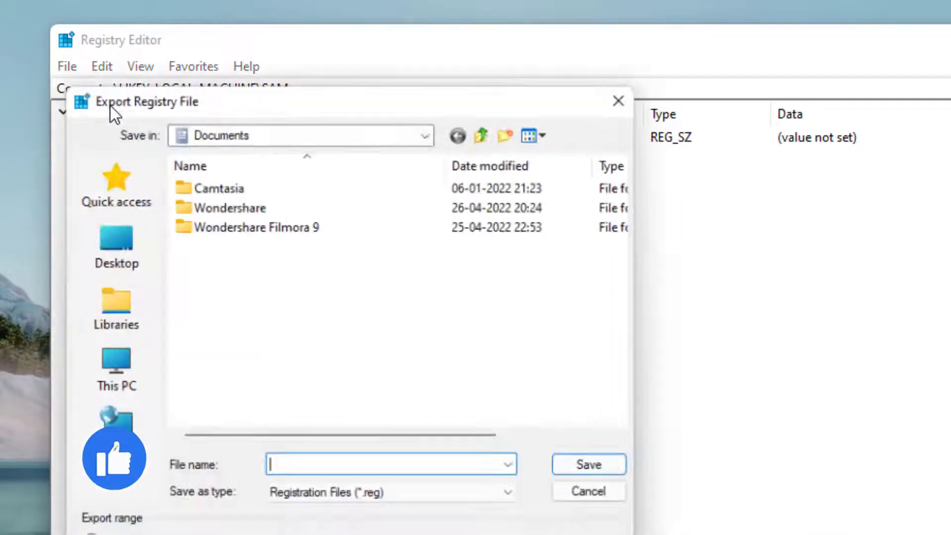
click(143, 239)
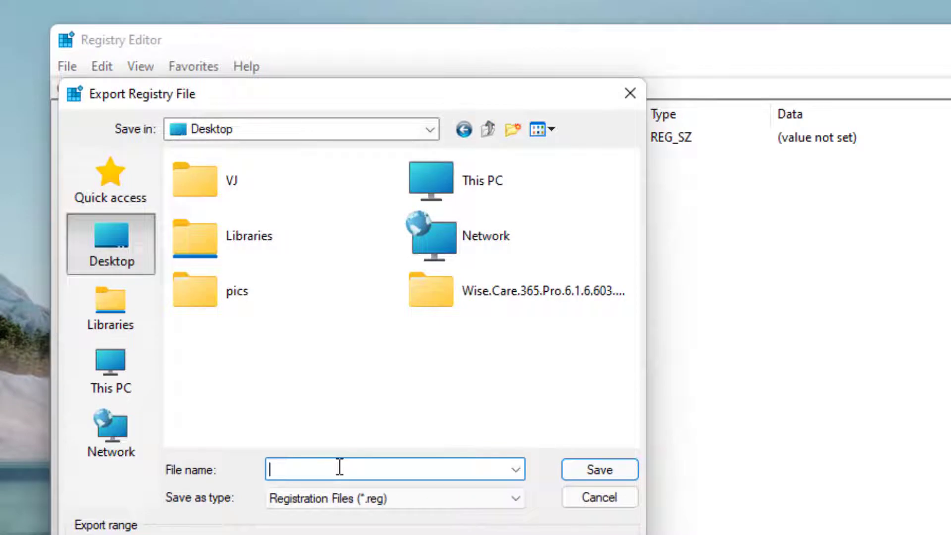
text(regedi)
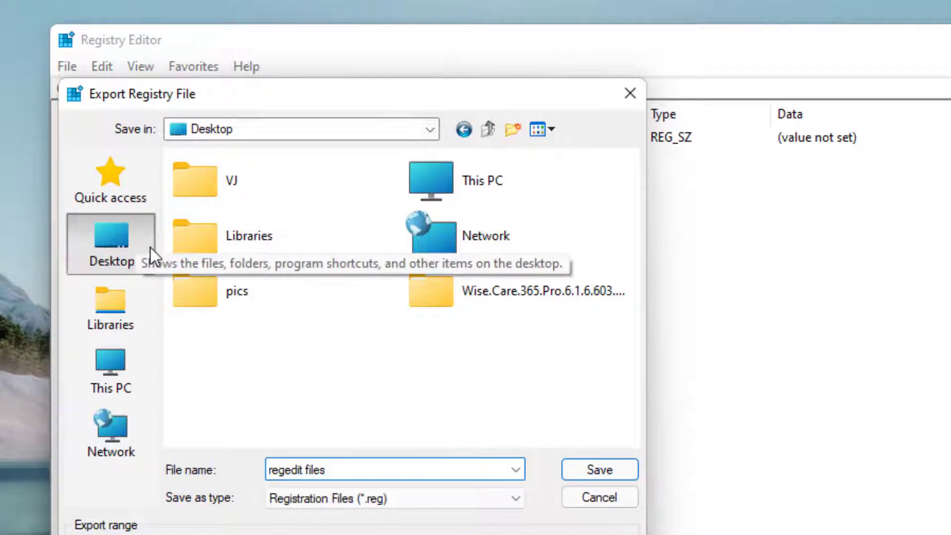
text(t files)
click(590, 471)
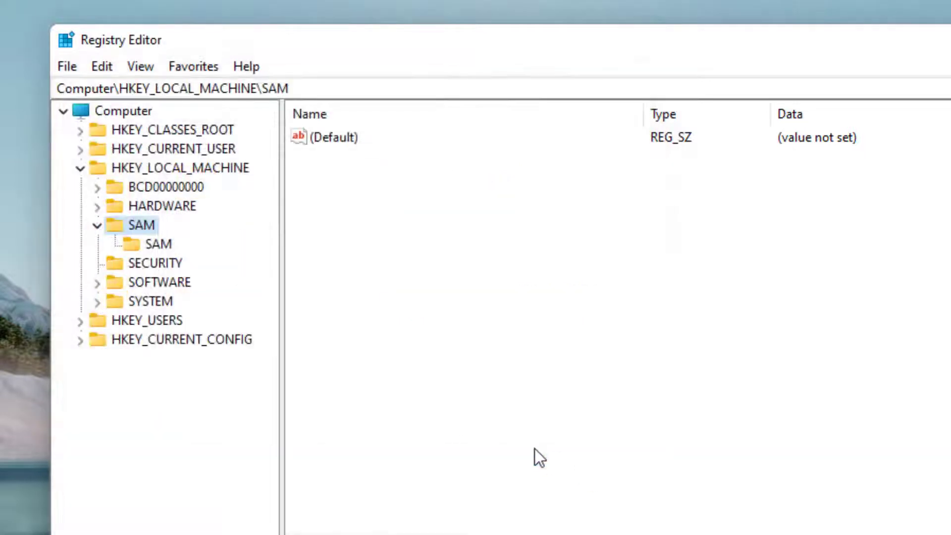
Confirm the 'regedit files' backup appears in the Import dialog, then close it without importing
click(68, 73)
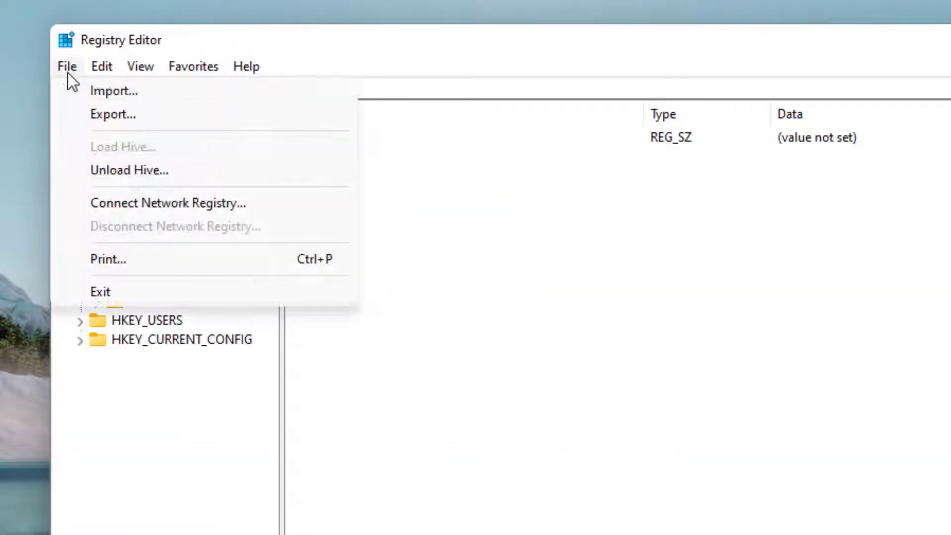
click(99, 90)
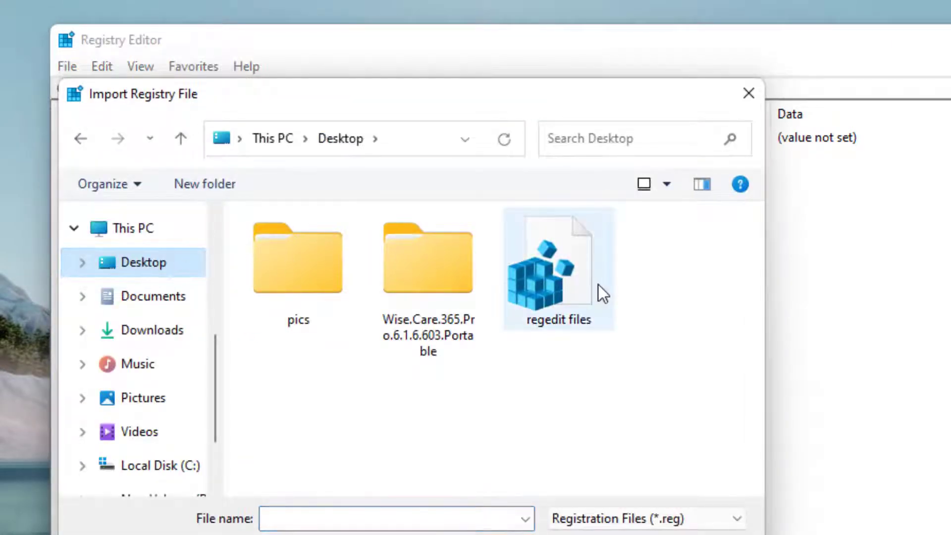
click(599, 286)
click(654, 534)
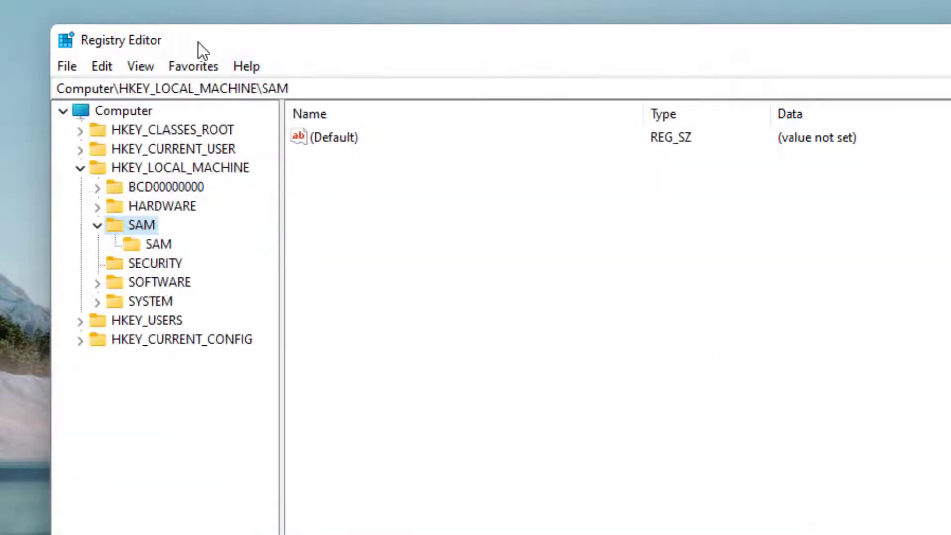
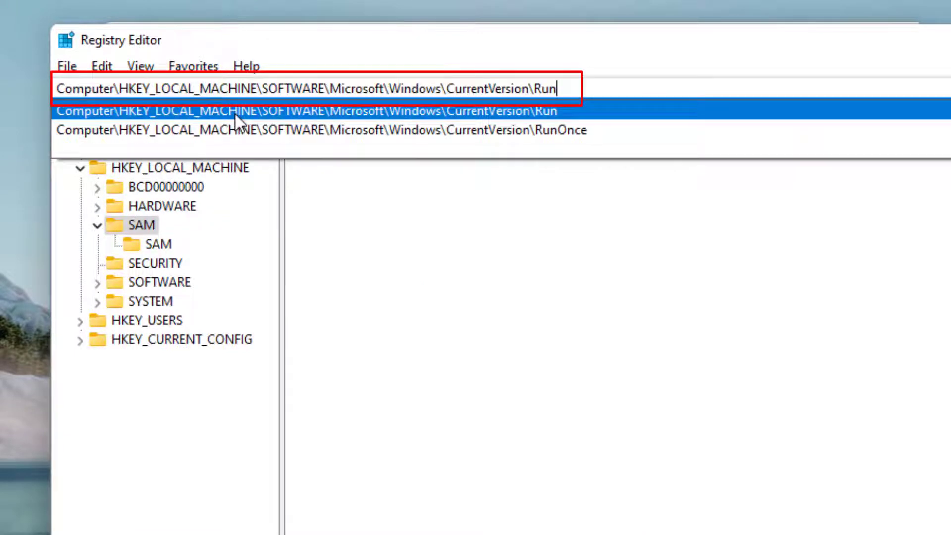
Delete the Run key under HKEY_LOCAL_MACHINE\SOFTWARE\Microsoft\Windows\CurrentVersion
click(236, 112)
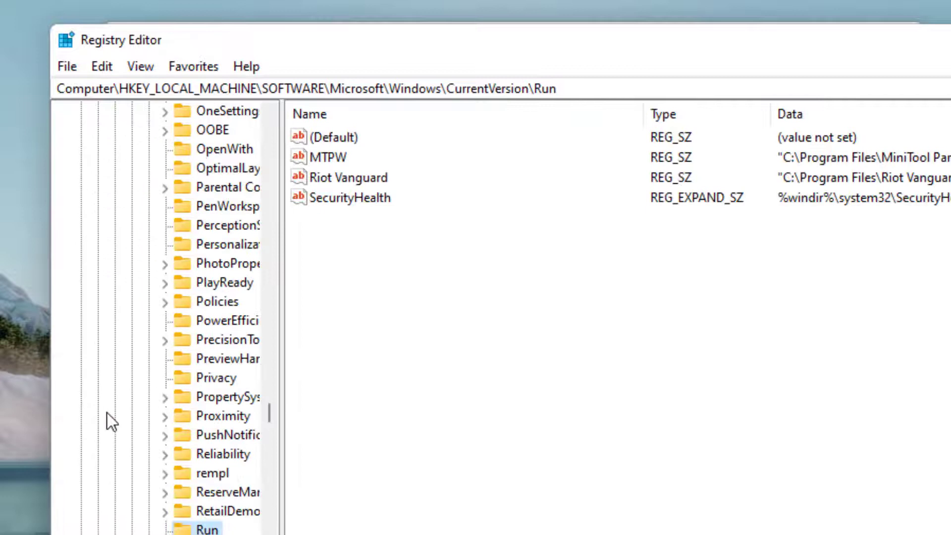
scroll(129, 407, down, 4)
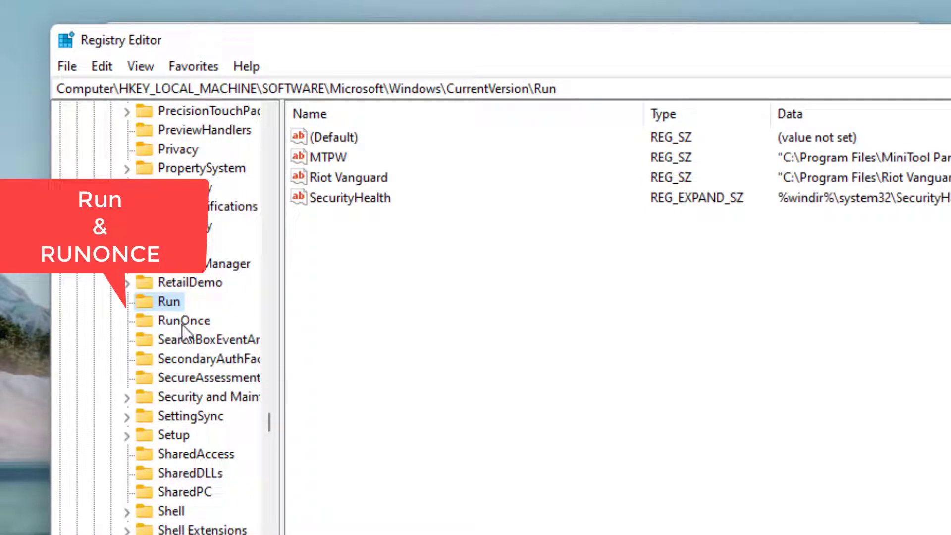
right_click(172, 306)
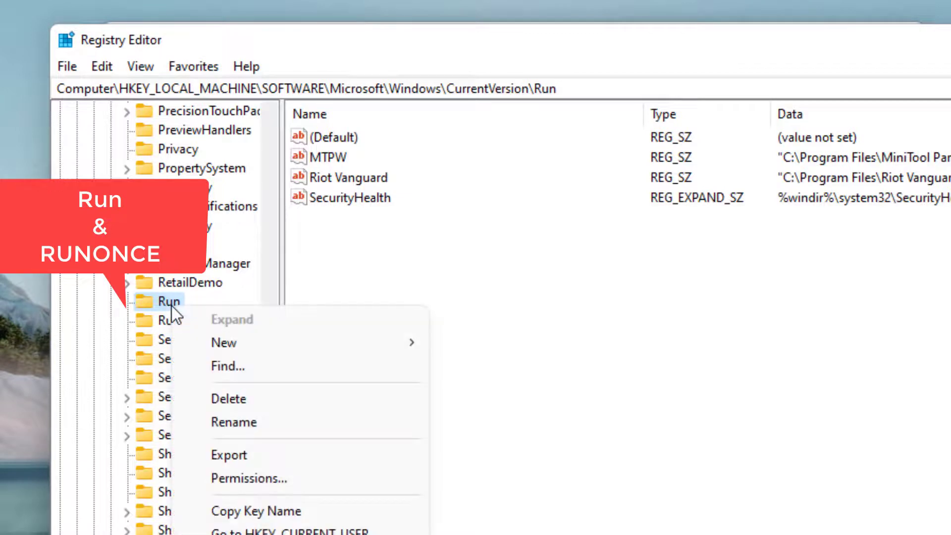
click(250, 398)
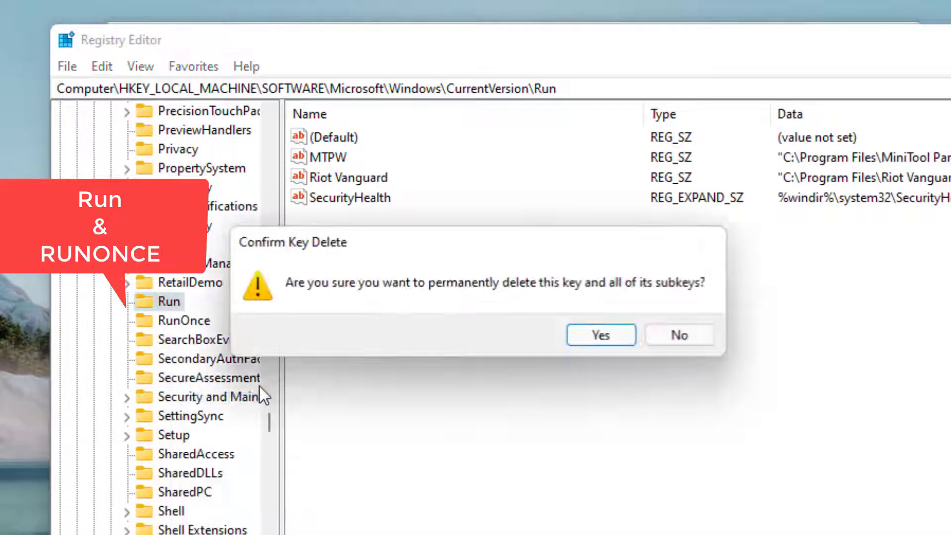
click(583, 335)
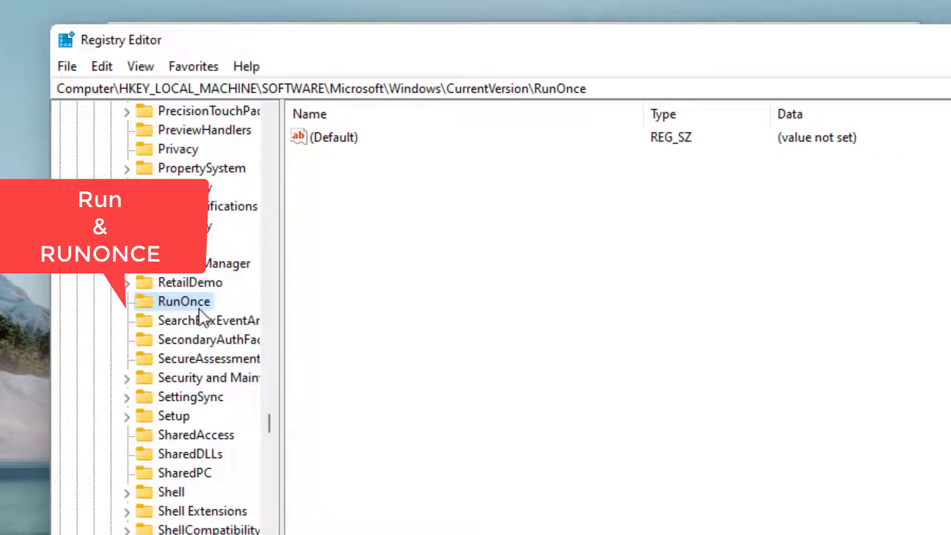
Delete the neighbouring HKEY_LOCAL_MACHINE RunOnce key as well
right_click(184, 304)
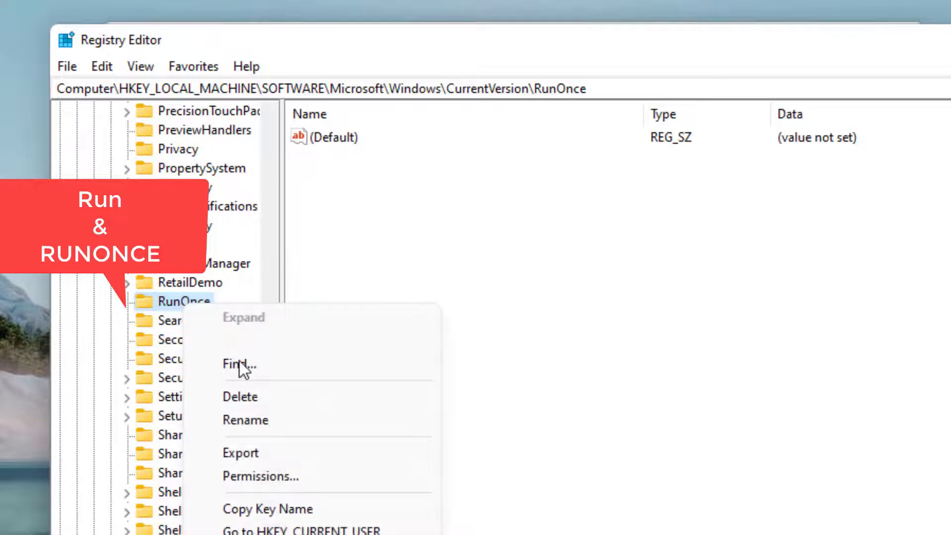
click(254, 399)
click(610, 333)
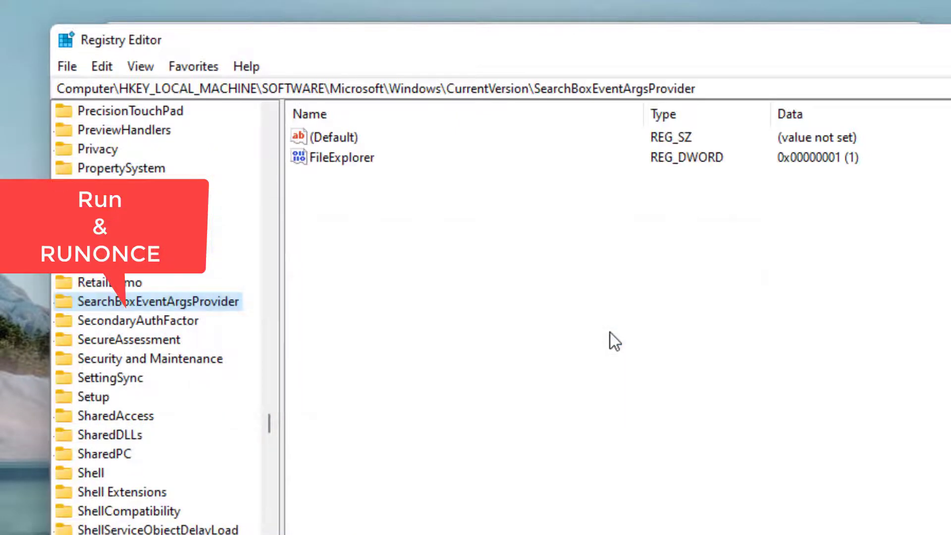
Copy the HKEY_CURRENT_USER\Software\Microsoft\Windows\CurrentVersion\Run line from Notepad and select Registry Editor's address path to replace it
key(alt+Tab)
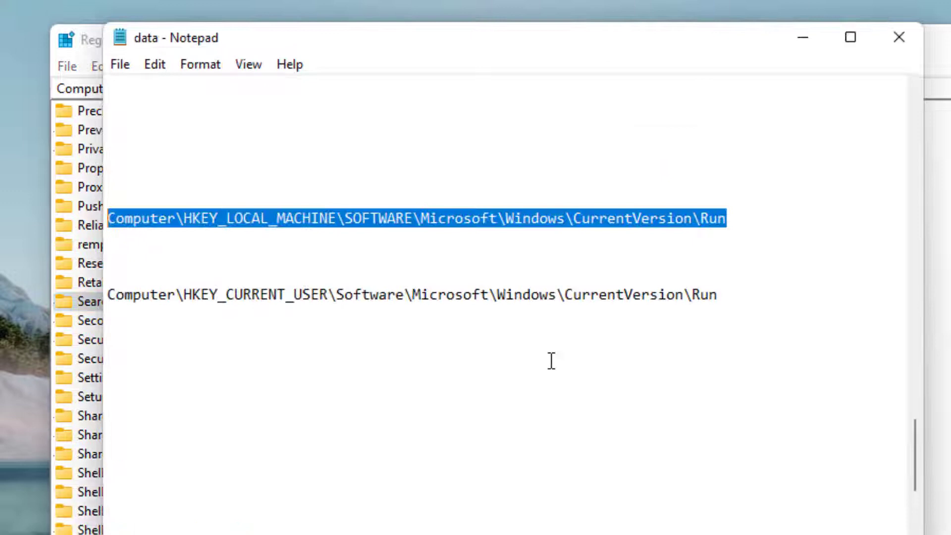
click(719, 300)
click(126, 305)
triple_click(122, 299)
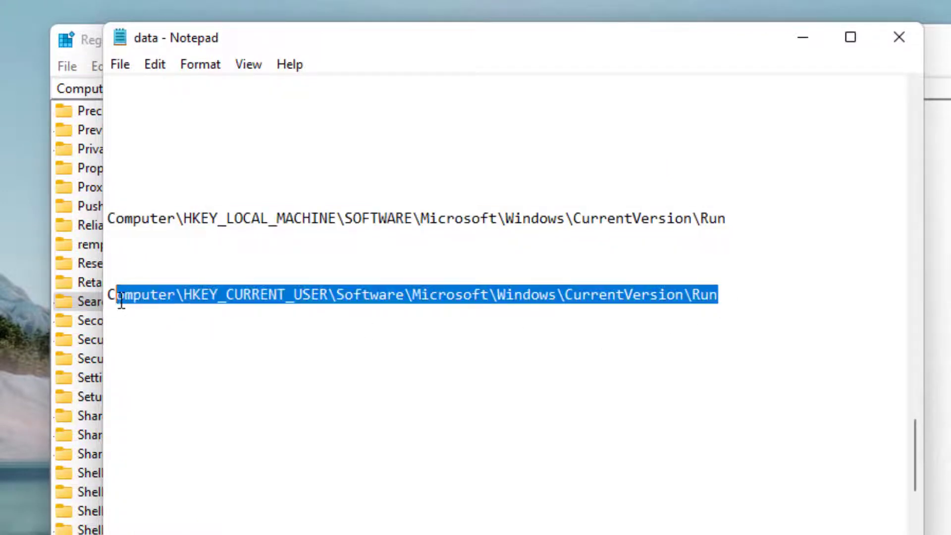
click(349, 308)
key(Return)
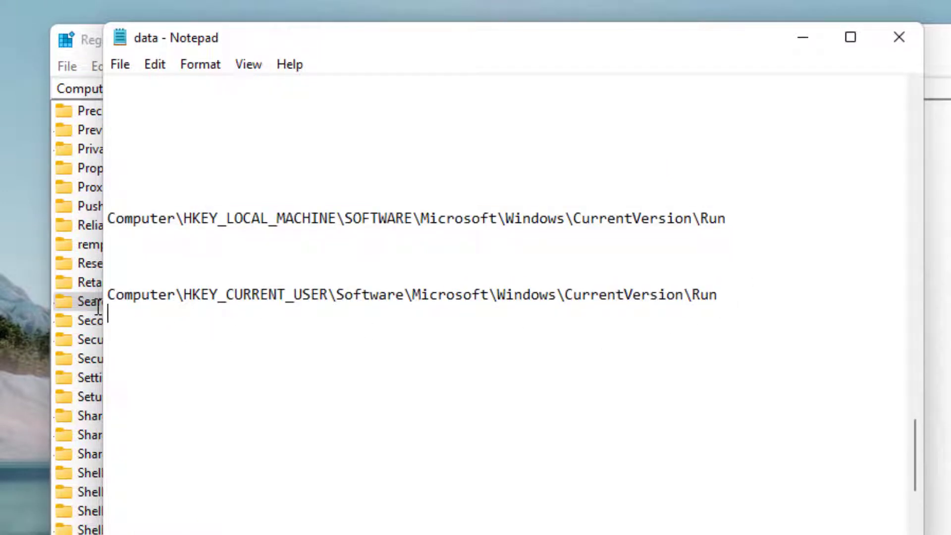
triple_click(107, 295)
right_click(115, 296)
click(176, 364)
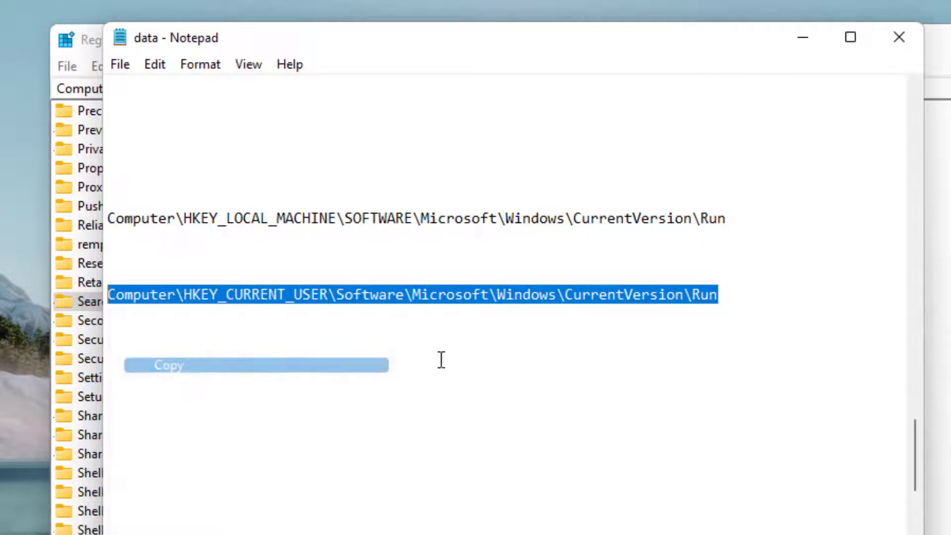
key(alt+Tab)
click(761, 89)
drag(761, 89, 27, 107)
Paste the HKEY_CURRENT_USER Run path to jump there and delete the Run key
key(ctrl+v)
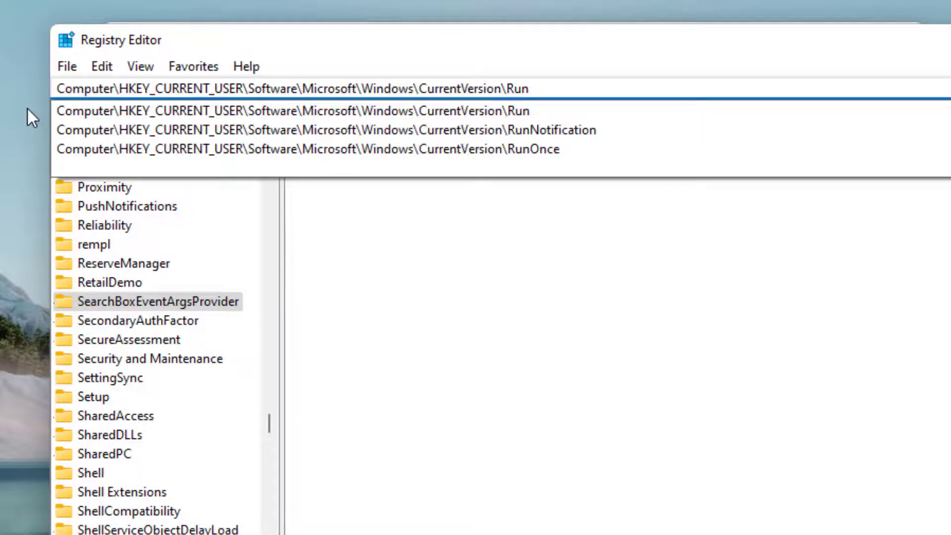
key(Return)
scroll(168, 379, down, 2)
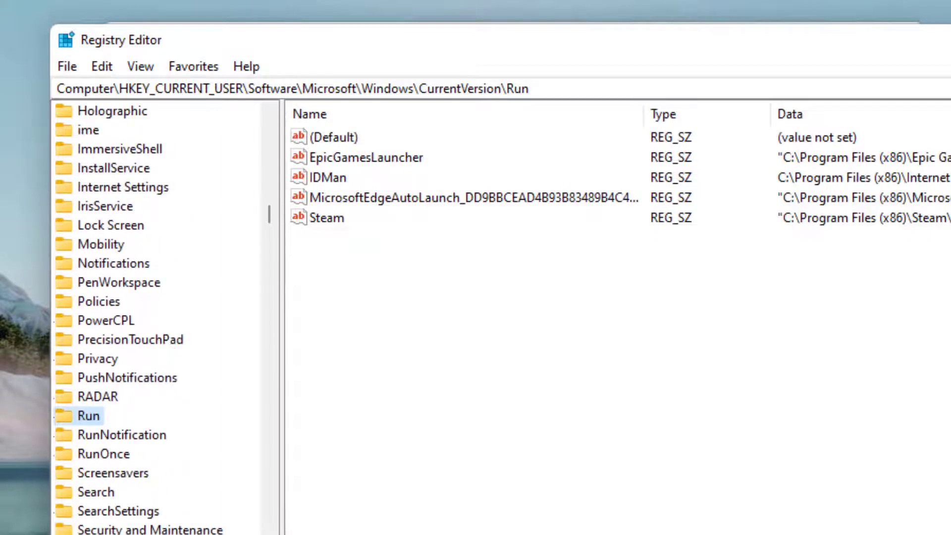
scroll(161, 402, left, 2)
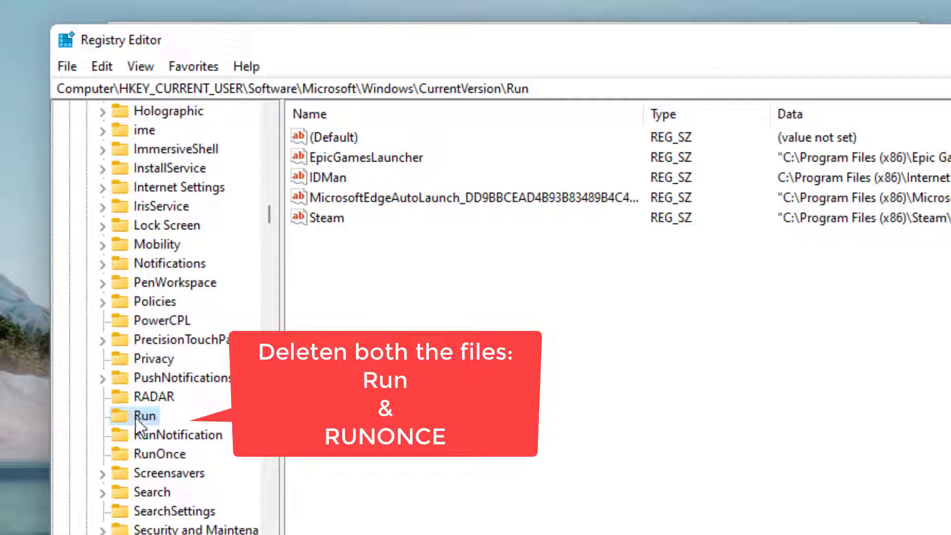
right_click(136, 418)
click(190, 510)
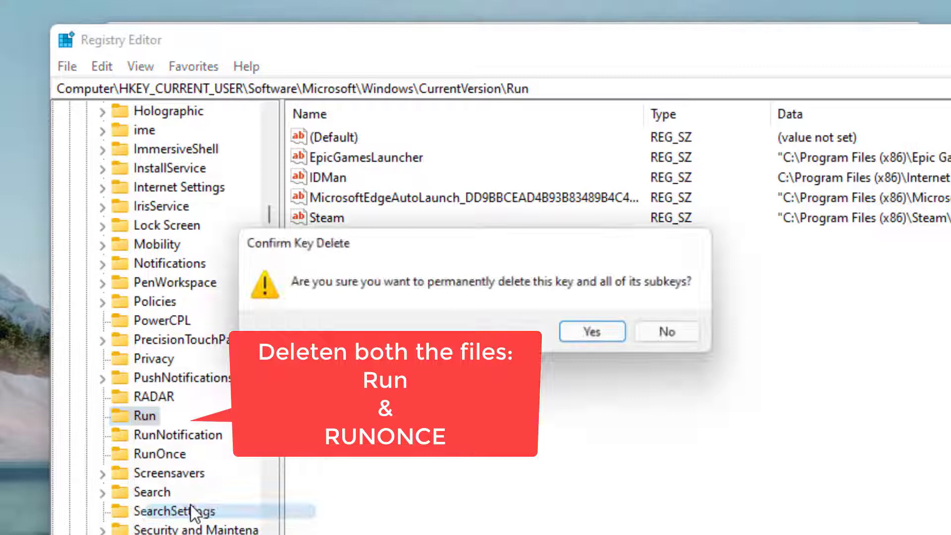
click(600, 337)
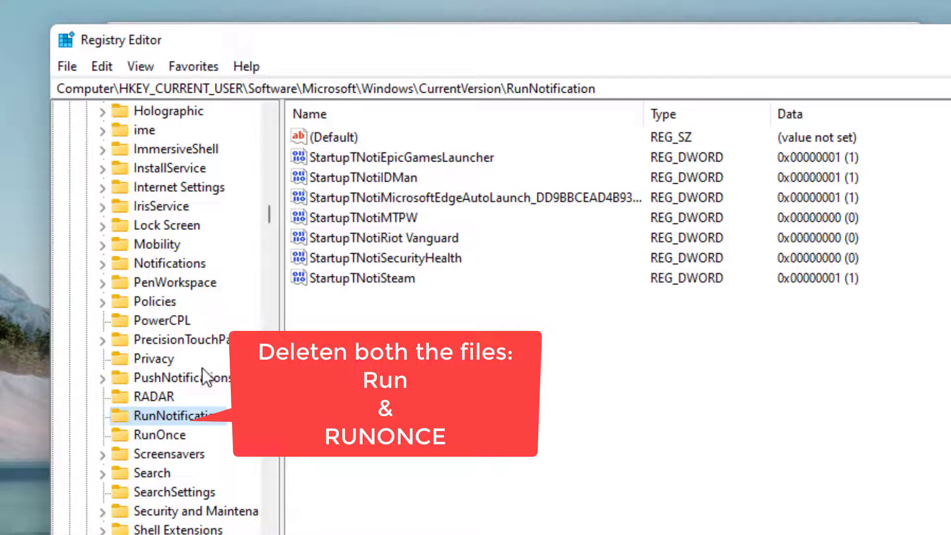
Delete the HKEY_CURRENT_USER RunOnce key, then close Registry Editor and minimize Notepad
click(166, 434)
right_click(169, 435)
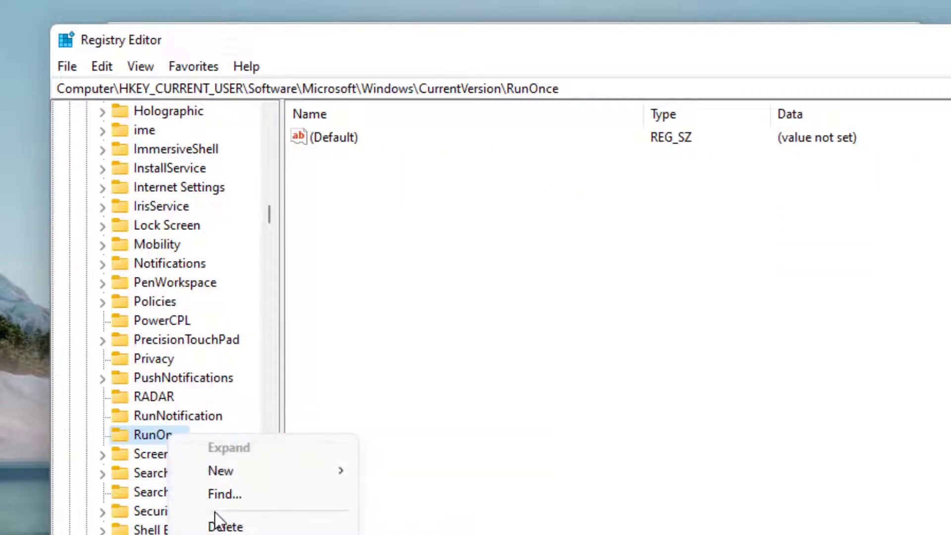
click(223, 527)
click(604, 336)
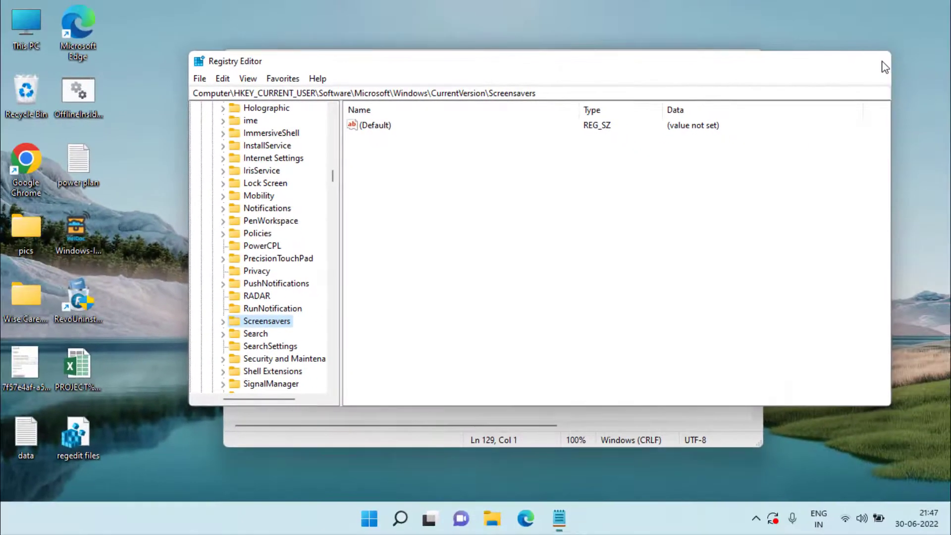
click(885, 66)
click(677, 69)
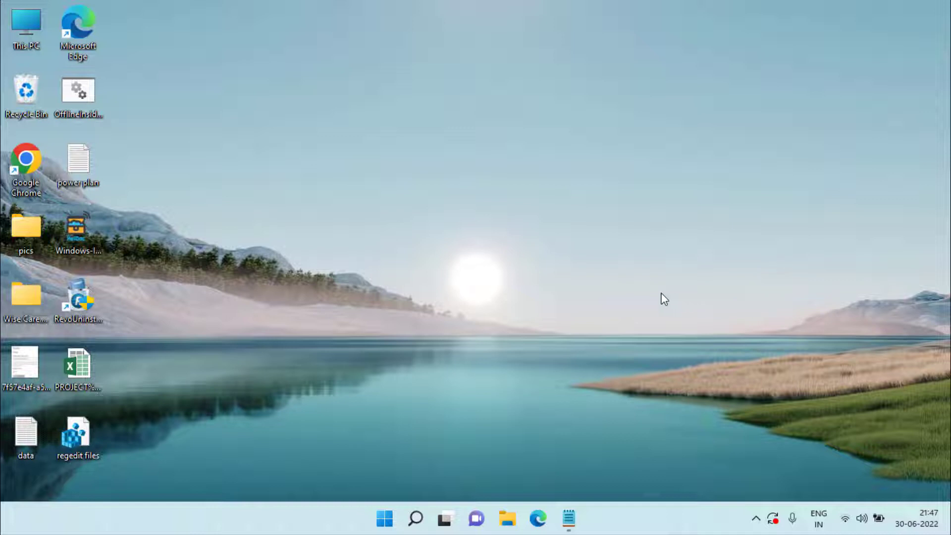
Run sfc /scannow in an administrator Command Prompt, then close the window
key(super)
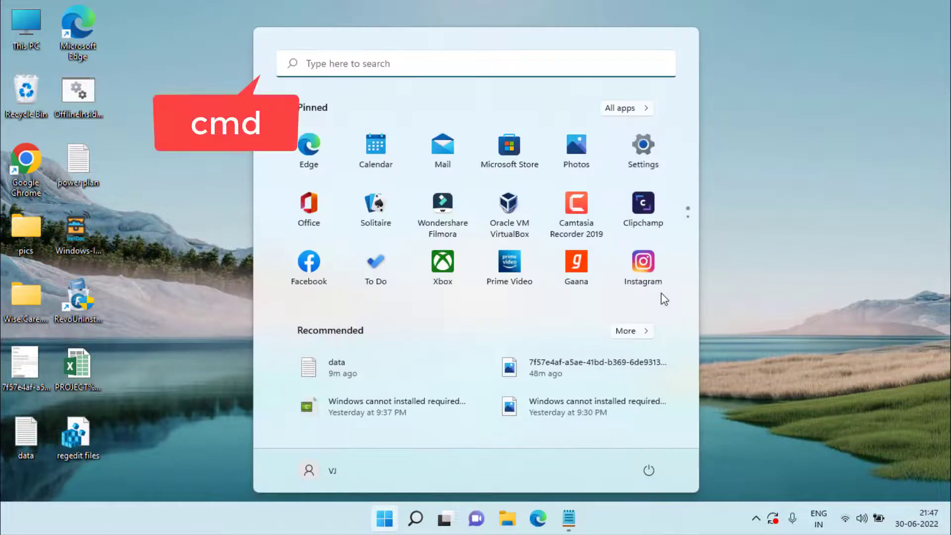
text(cmd)
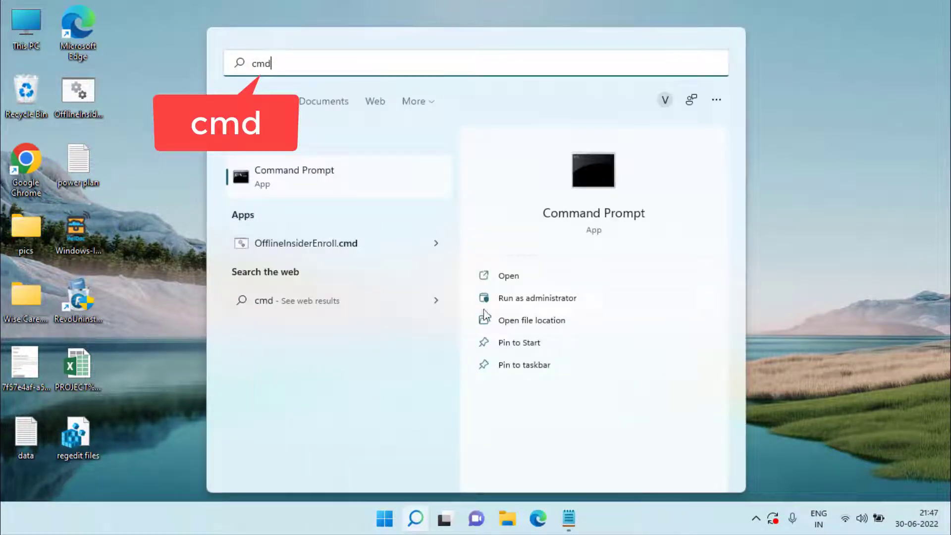
click(549, 300)
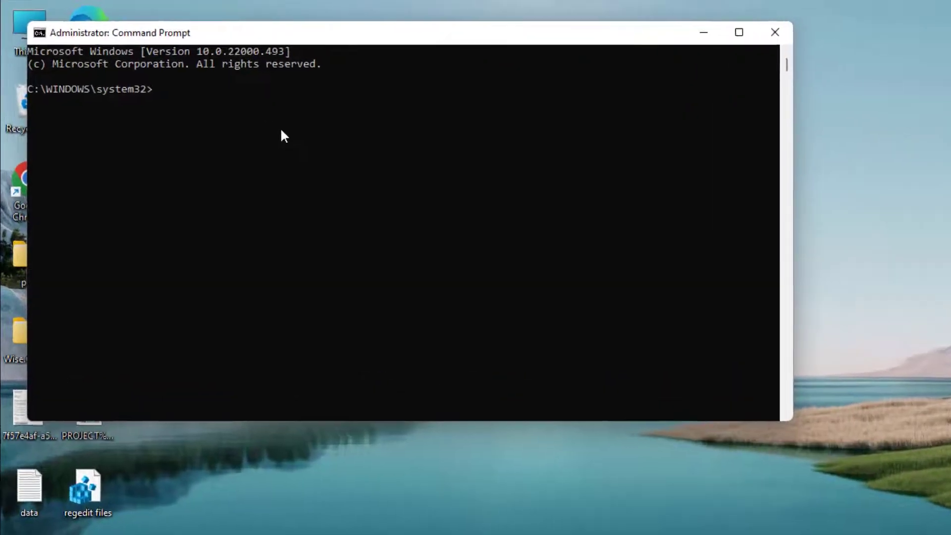
text(sfc)
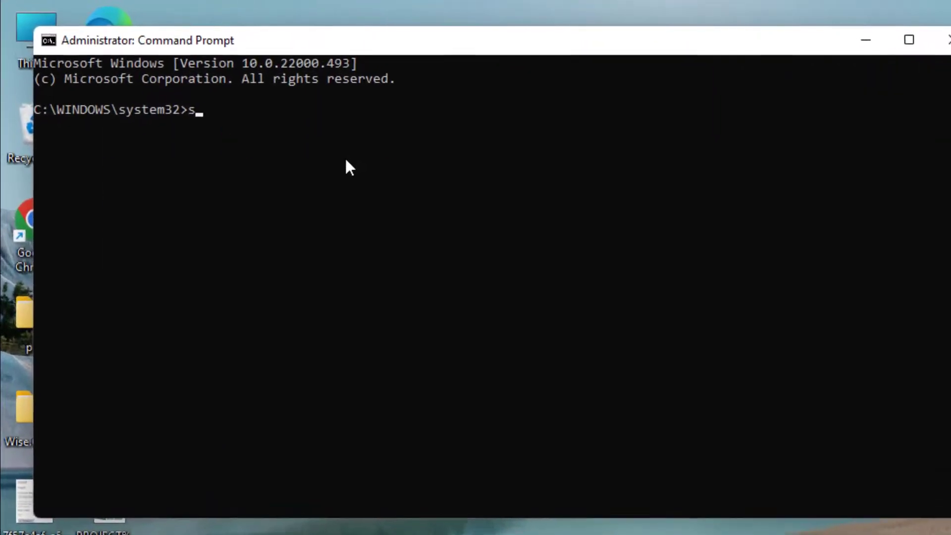
text( /scannow)
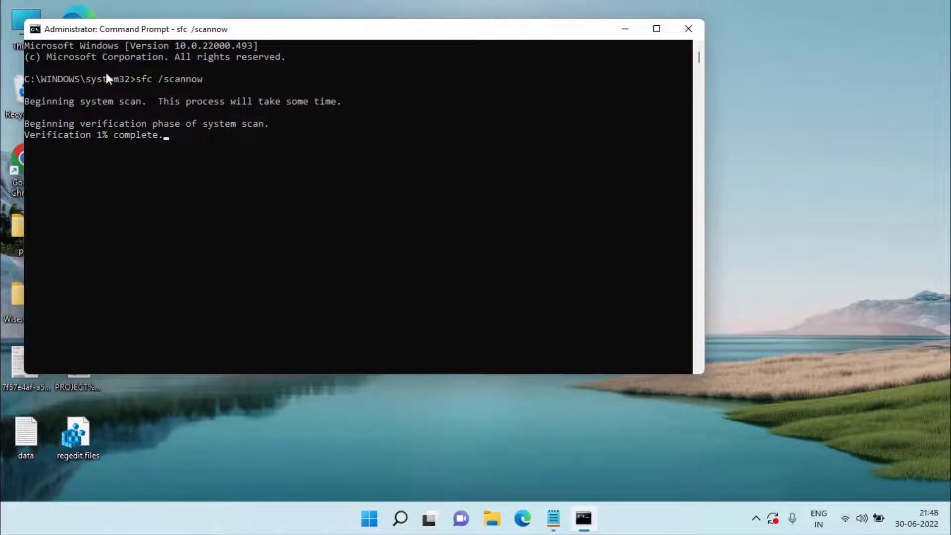
click(689, 29)
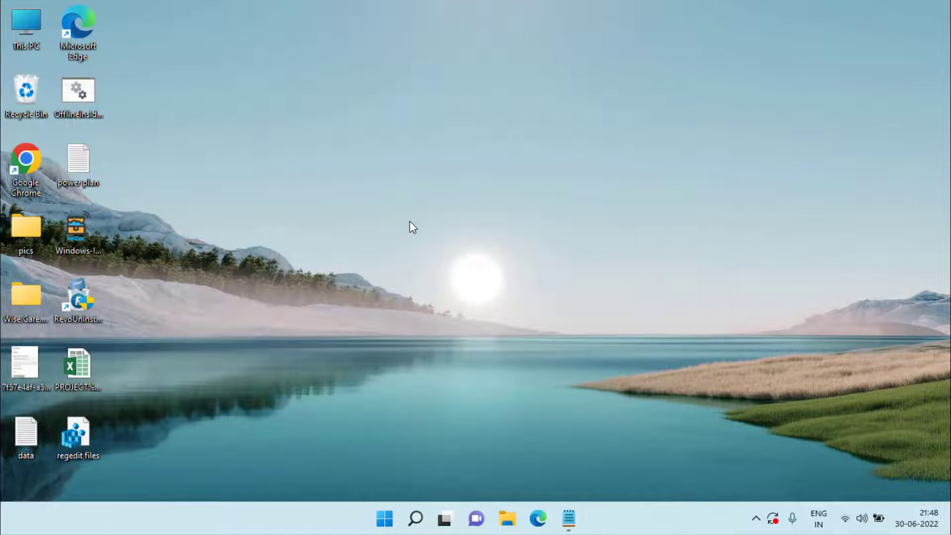
Run dism /online /cleanup-image /restorehealth in a new administrator Command Prompt, then close it
click(385, 520)
text(cmd)
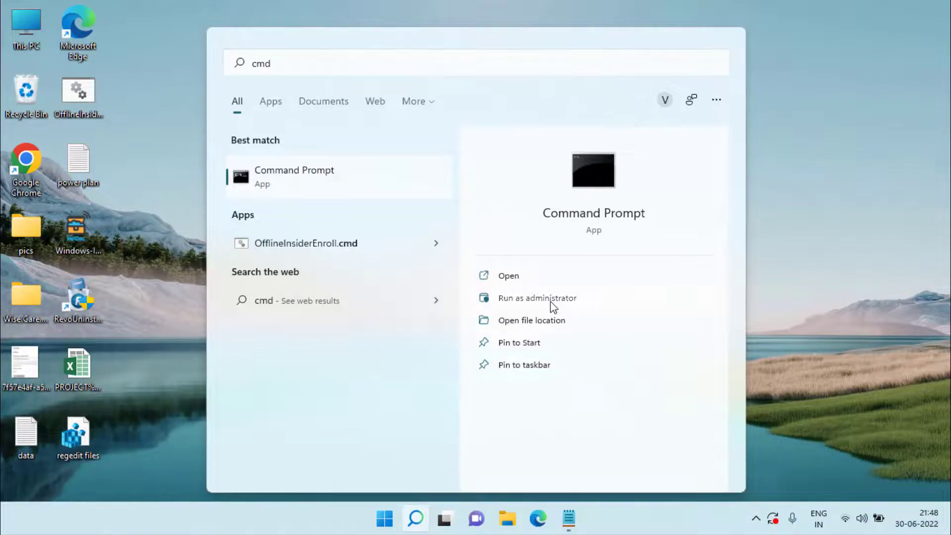
click(551, 301)
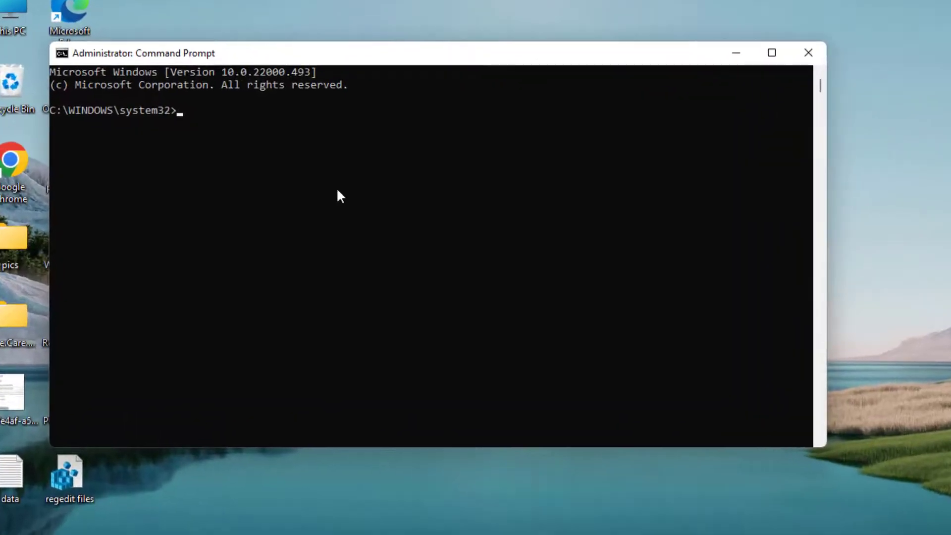
text(dism)
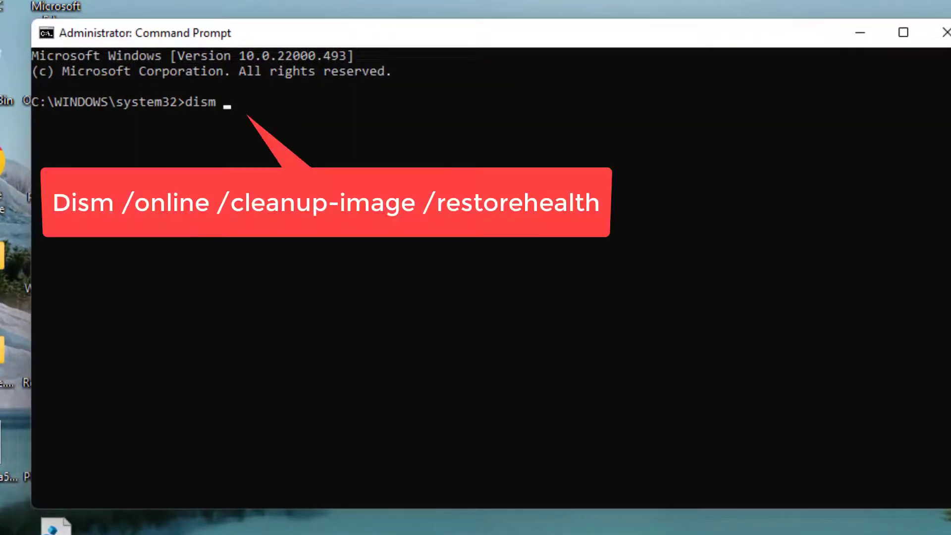
text( /onli)
key(BackSpace)
text(line /cleanup-)
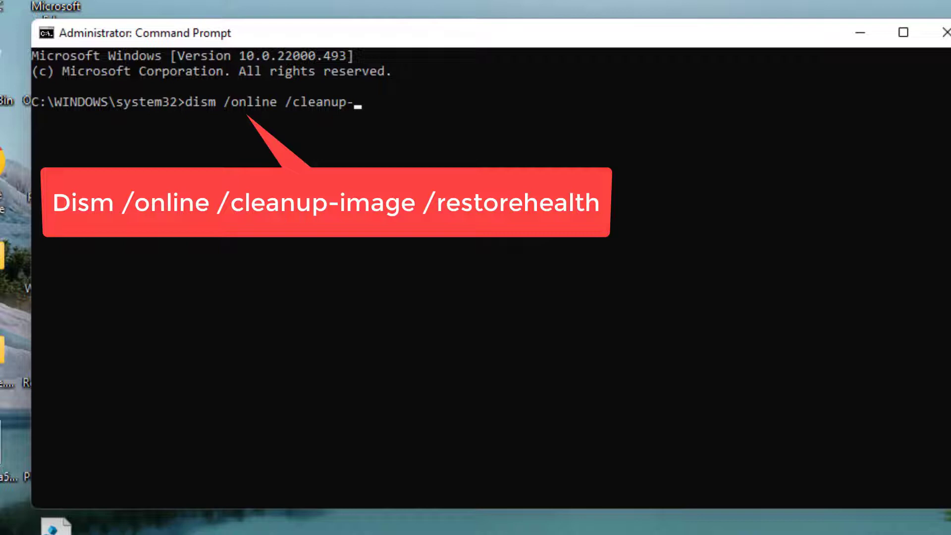
text(0image /restorehealth)
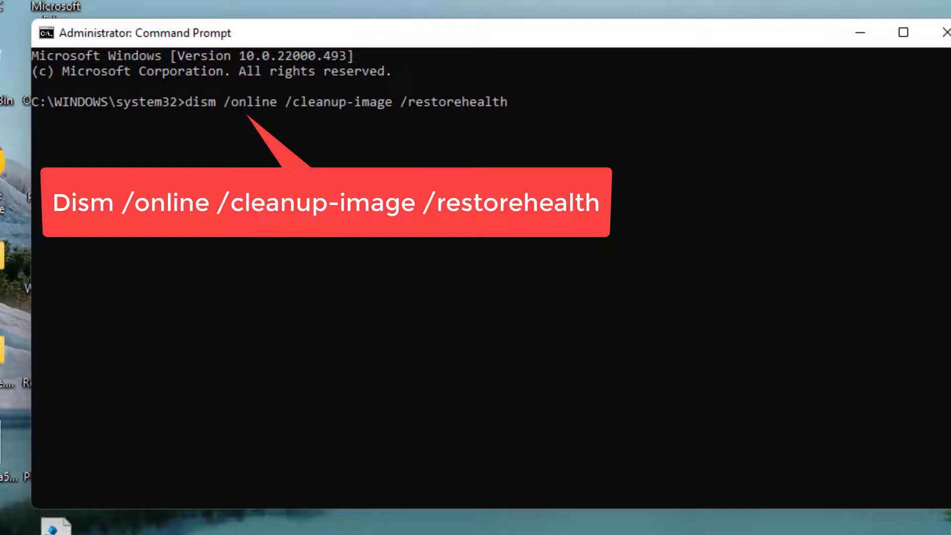
key(Return)
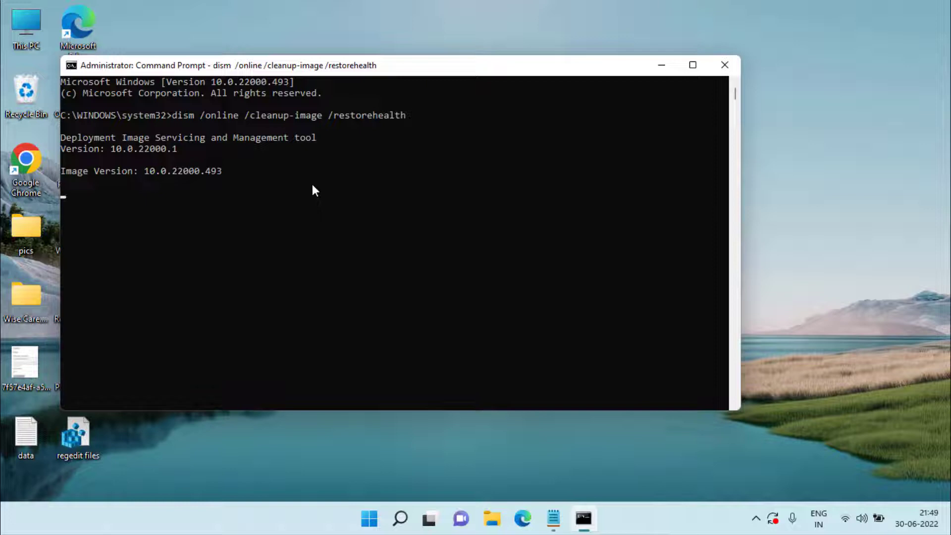
click(725, 65)
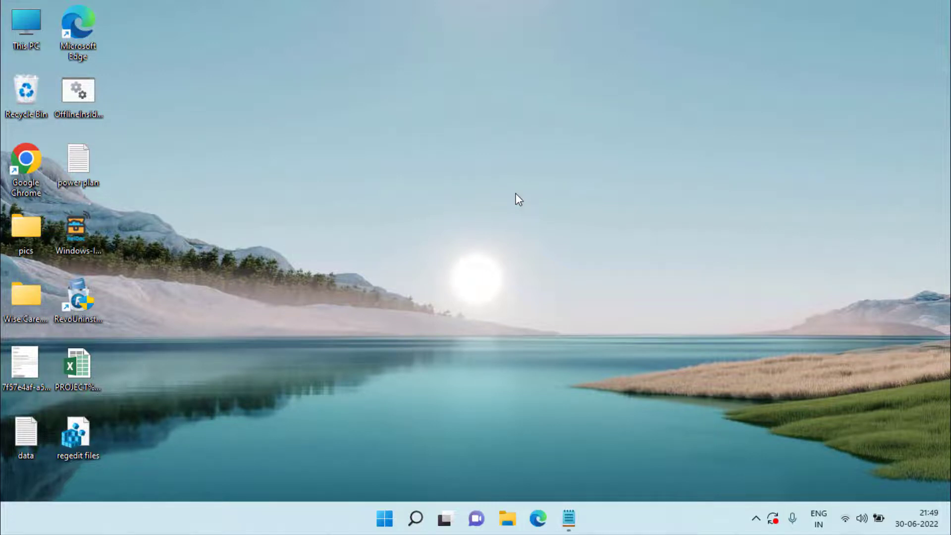
Open the System > Recovery page in Windows Settings
key(super+i)
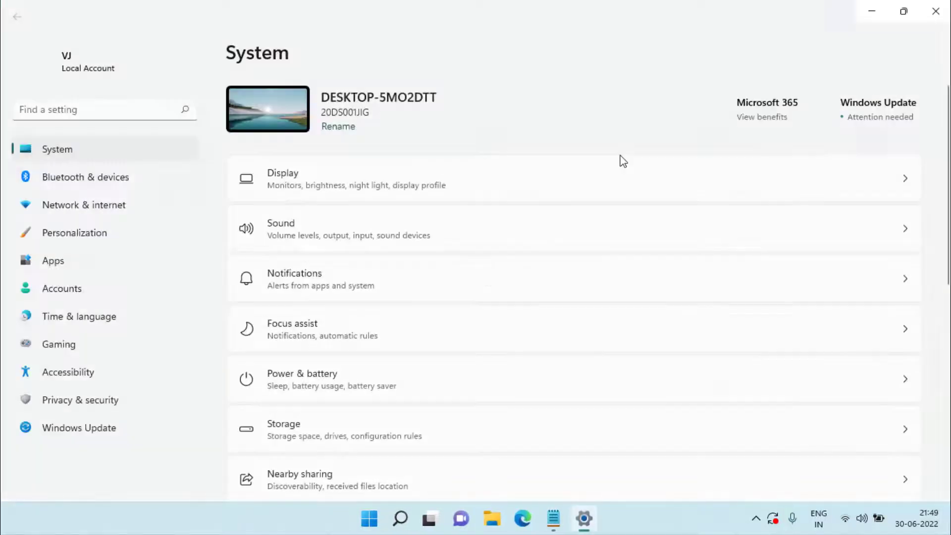
scroll(456, 267, down, 5)
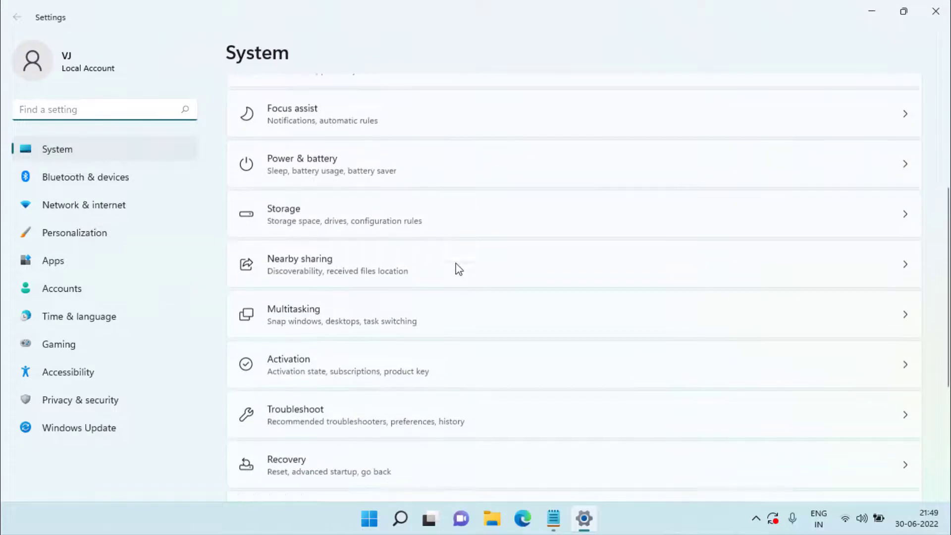
scroll(457, 268, down, 2)
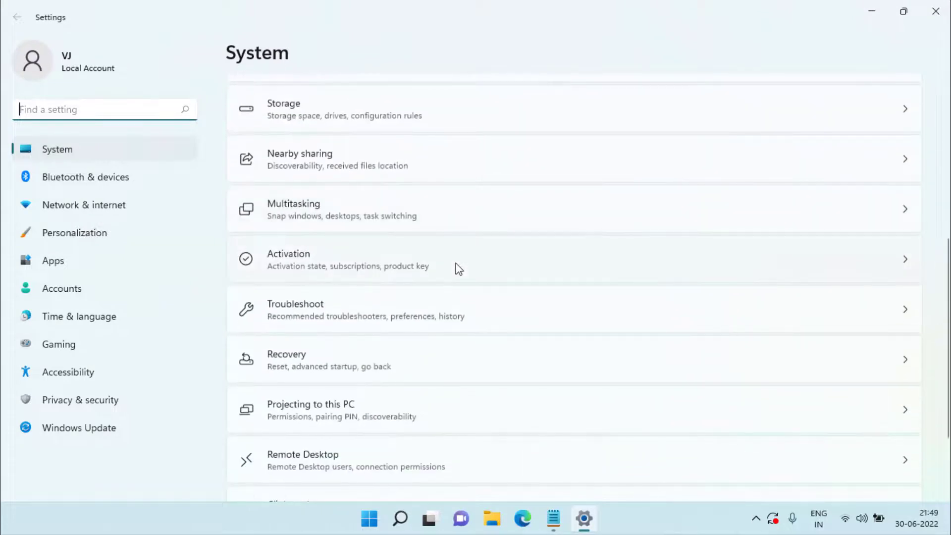
click(402, 373)
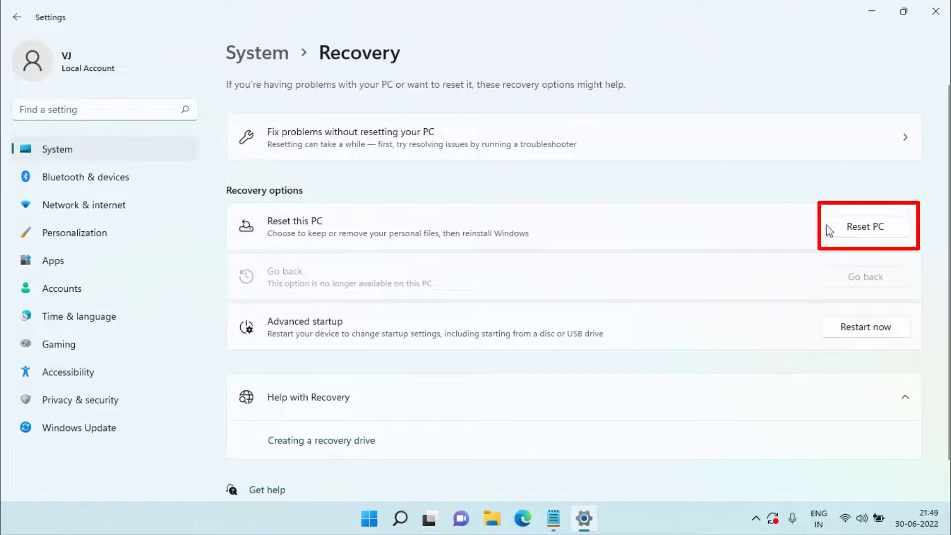
Start Reset this PC with Keep my files and Local reinstall, continuing to the summary
click(863, 222)
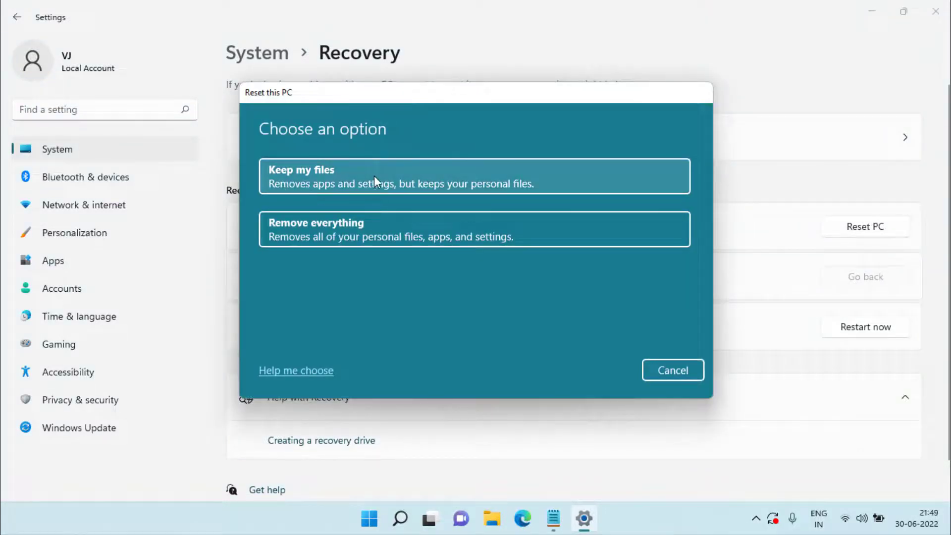
click(381, 174)
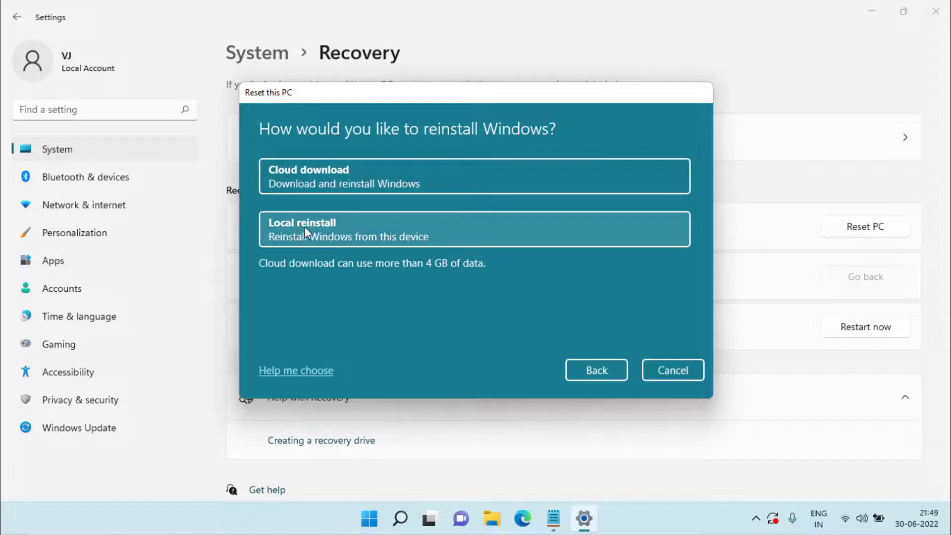
click(325, 229)
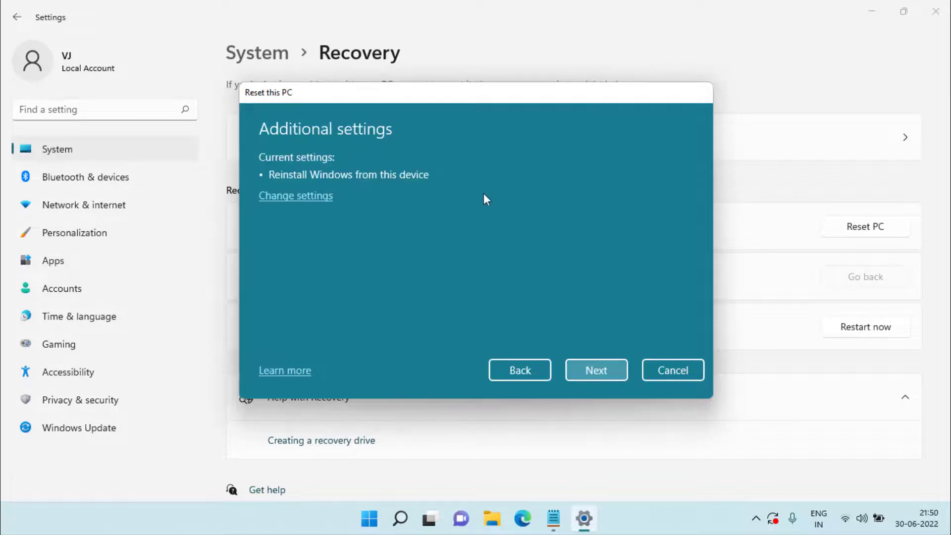
click(597, 369)
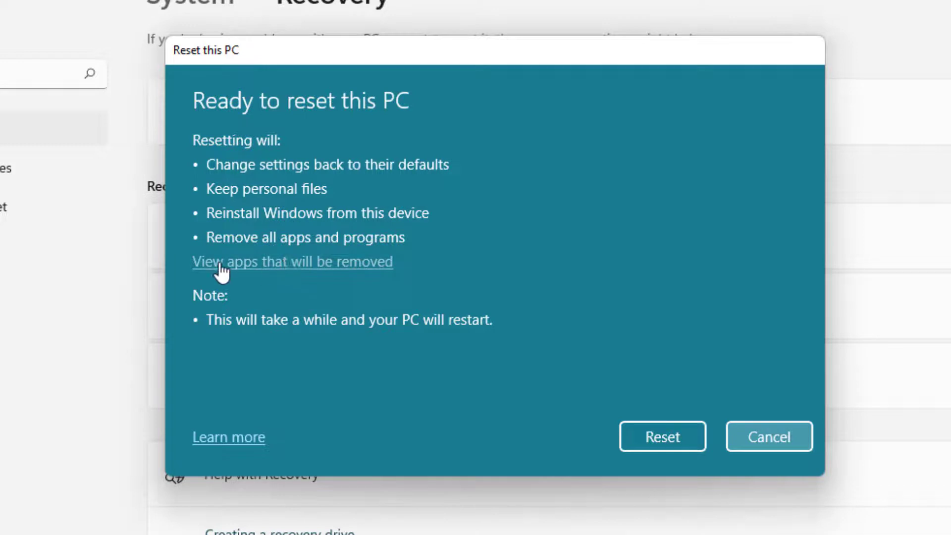
Review the list of apps the reset would remove, then cancel Reset this PC
click(330, 267)
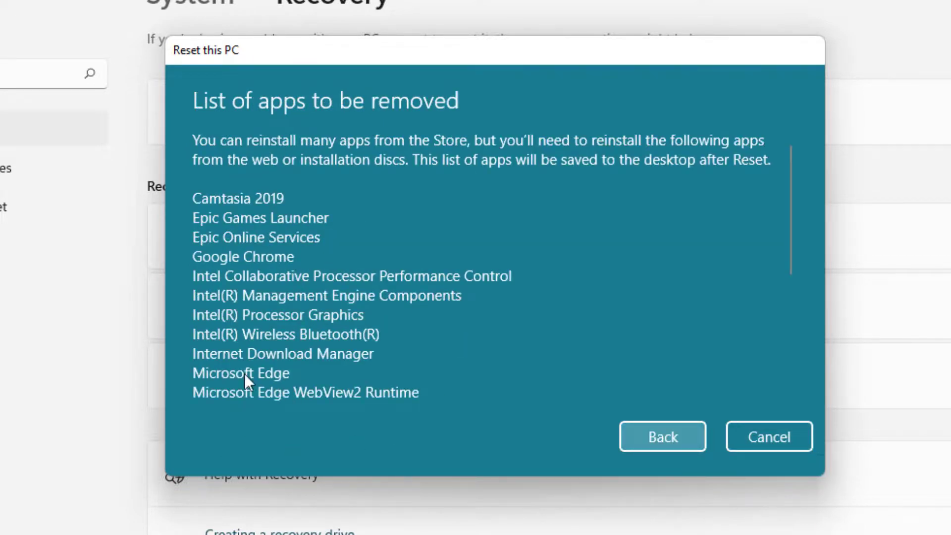
scroll(337, 275, down, 5)
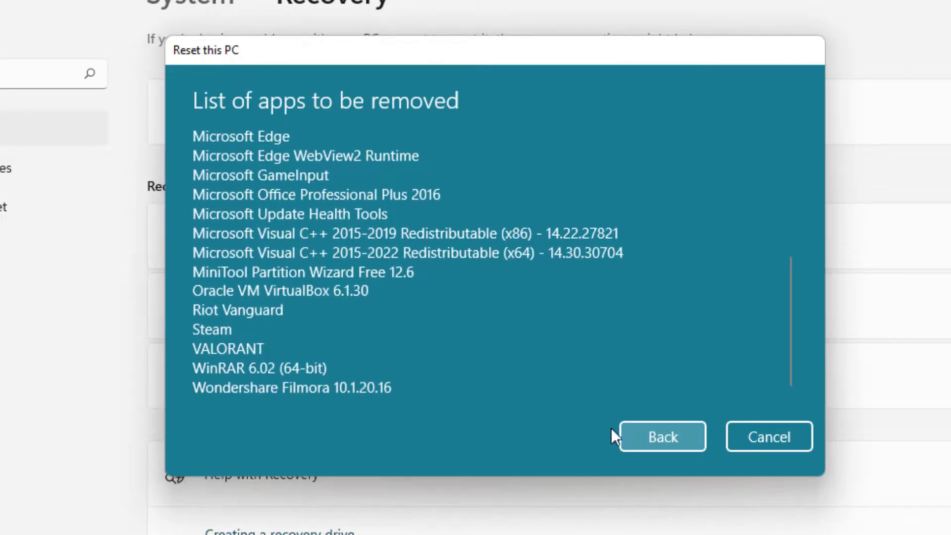
click(623, 435)
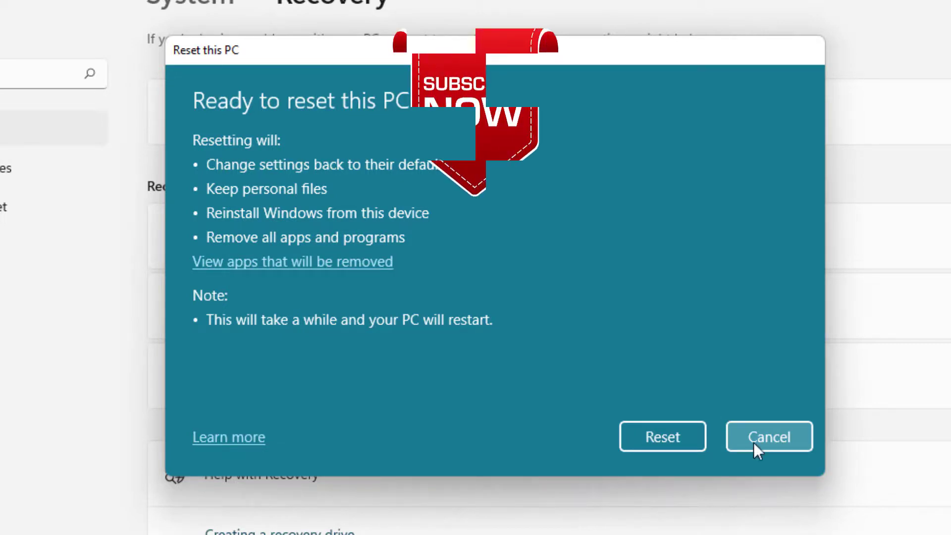
click(791, 442)
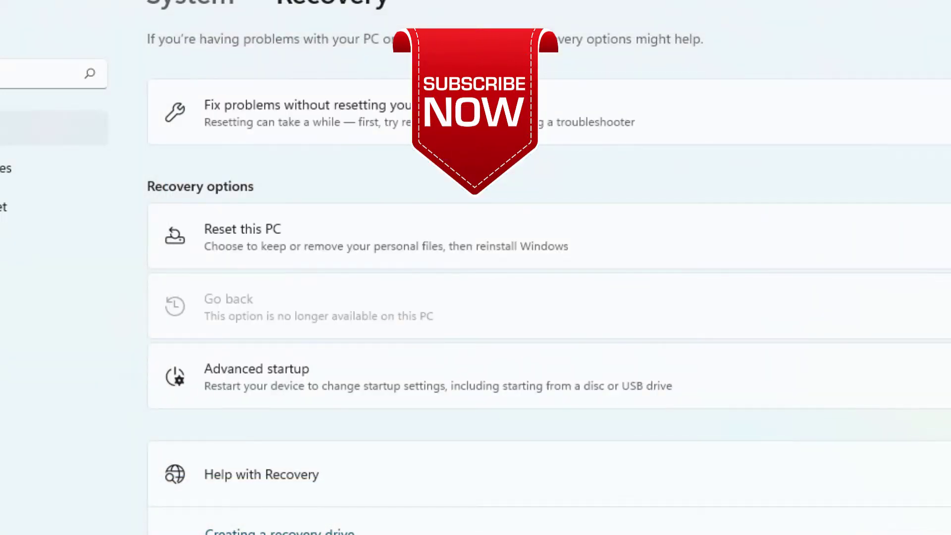